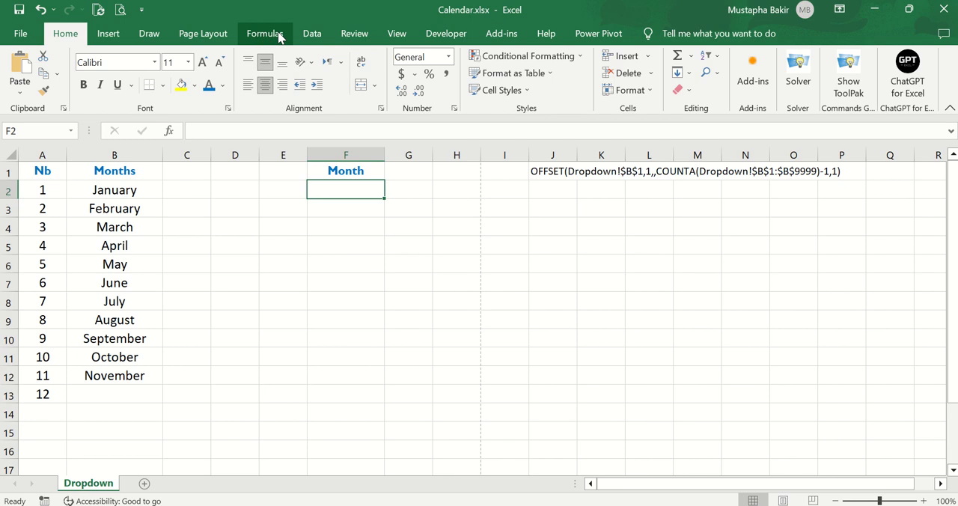
Create a new workbook-scoped defined name called dropdown.
{"action": "left_click", "coordinate": [282, 33]}
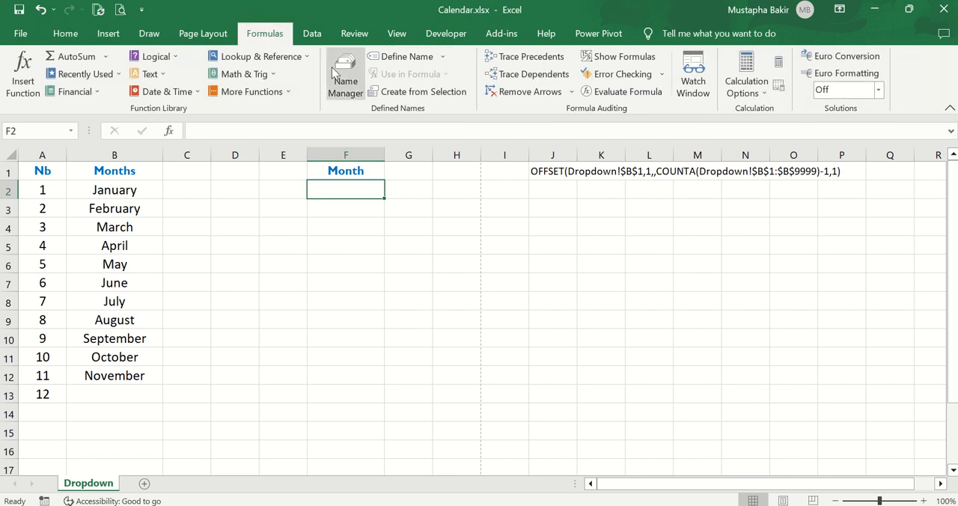
{"action": "left_click", "coordinate": [344, 86]}
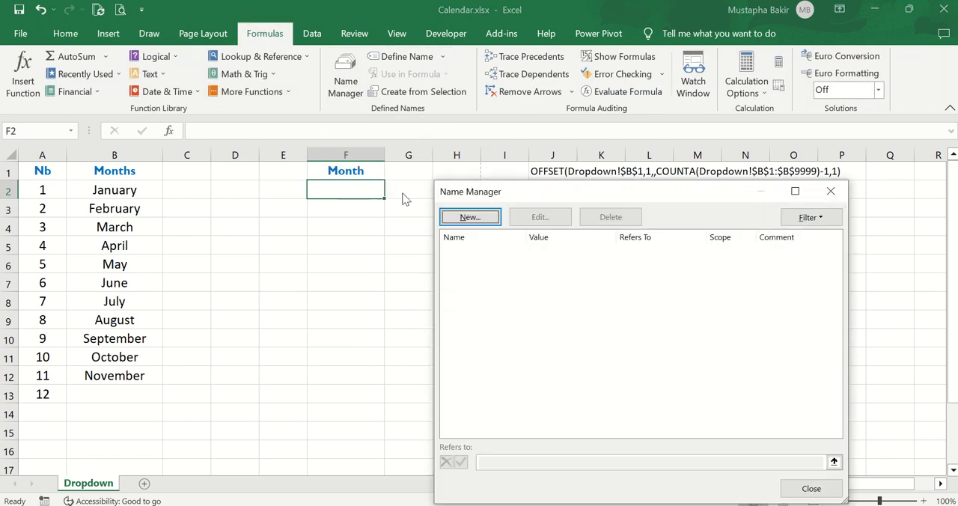
{"action": "left_click", "coordinate": [487, 222]}
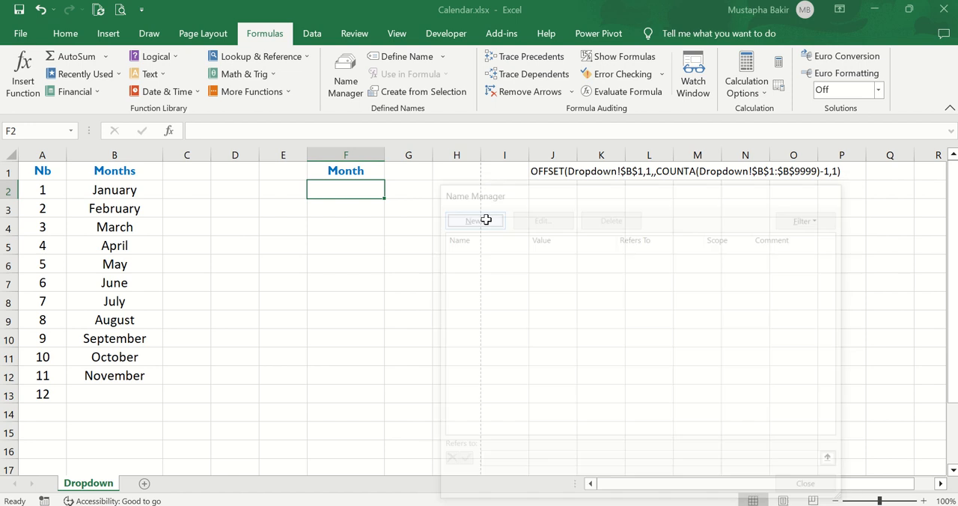
{"action": "key", "text": "BackSpace"}
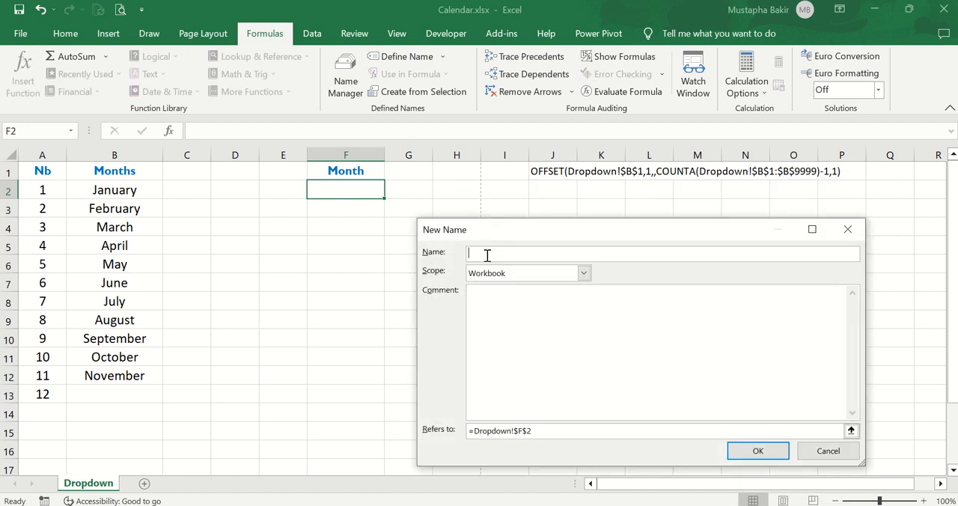
{"action": "type", "text": "dropdown"}
Replace the name's reference with the start of an OFFSET formula: =OFFSET(Dropdown!$B$1,1,,.
{"action": "left_click", "coordinate": [539, 431]}
{"action": "key", "text": "BackSpace"}
{"action": "key", "text": "BackSpace"}
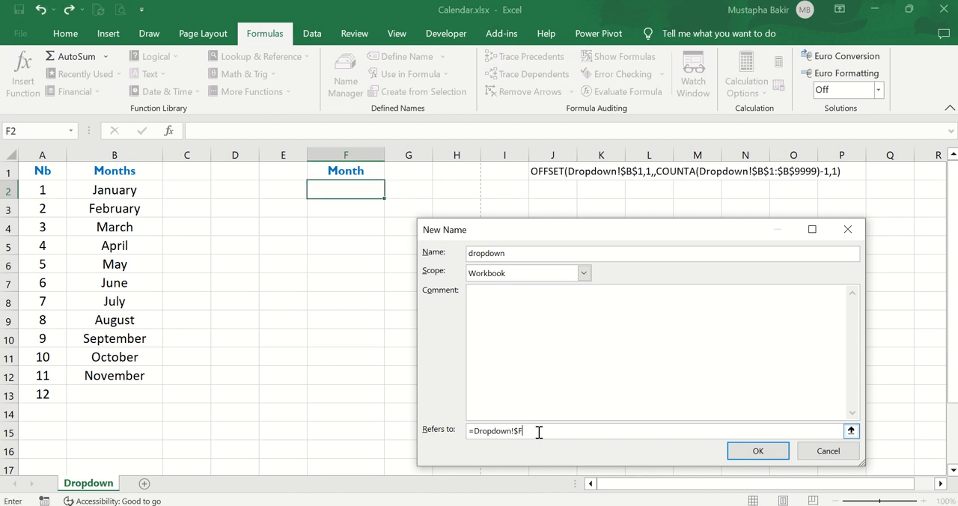
{"action": "key", "text": "BackSpace"}
{"action": "key", "text": "BackSpace"}
{"action": "key", "text": "BackSpace"}
{"action": "key", "text": "BackSpace"}
{"action": "key", "text": "BackSpace"}
{"action": "key", "text": "BackSpace"}
{"action": "key", "text": "BackSpace"}
{"action": "key", "text": "BackSpace"}
{"action": "key", "text": "BackSpace"}
{"action": "key", "text": "BackSpace"}
{"action": "key", "text": "BackSpace"}
{"action": "type", "text": "OFFSET("}
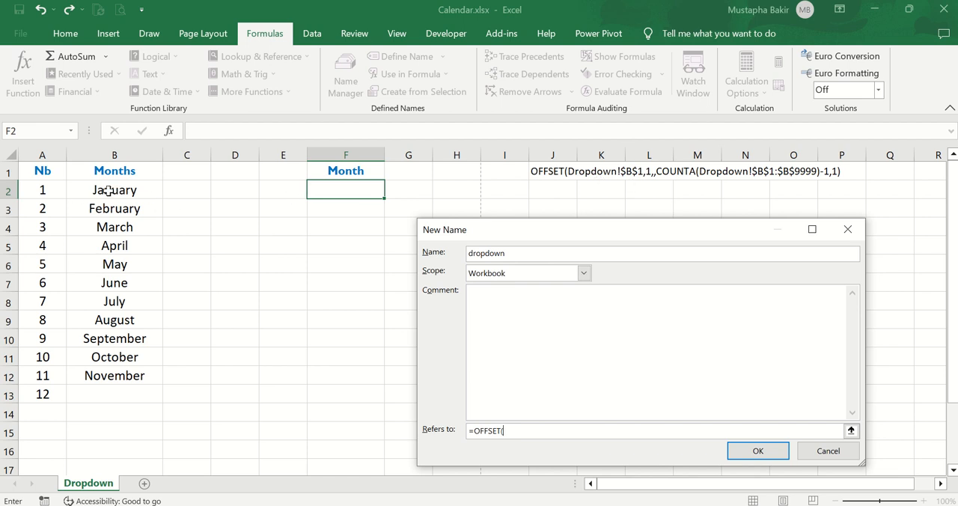
{"action": "left_click", "coordinate": [133, 171]}
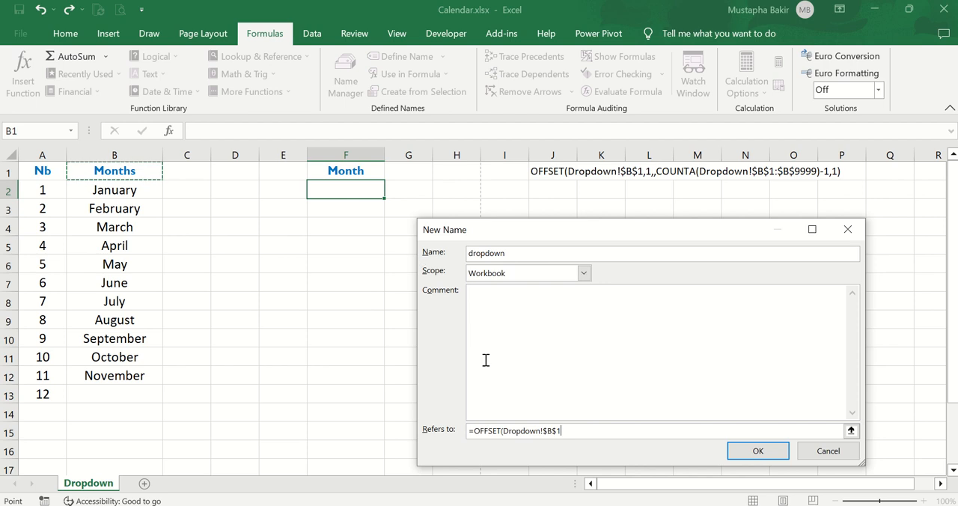
{"action": "type", "text": ",1,,"}
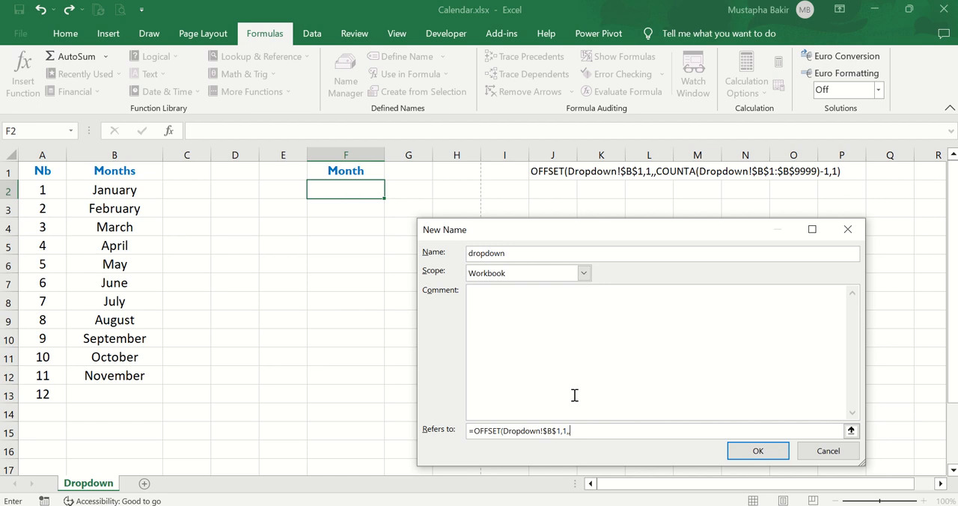
Add COUNTA(Dropdown!$B$1:$B$9999) as the height argument of the OFFSET formula.
{"action": "type", "text": "COUNTA("}
{"action": "left_click_drag", "start_coordinate": [141, 172], "coordinate": [146, 408]}
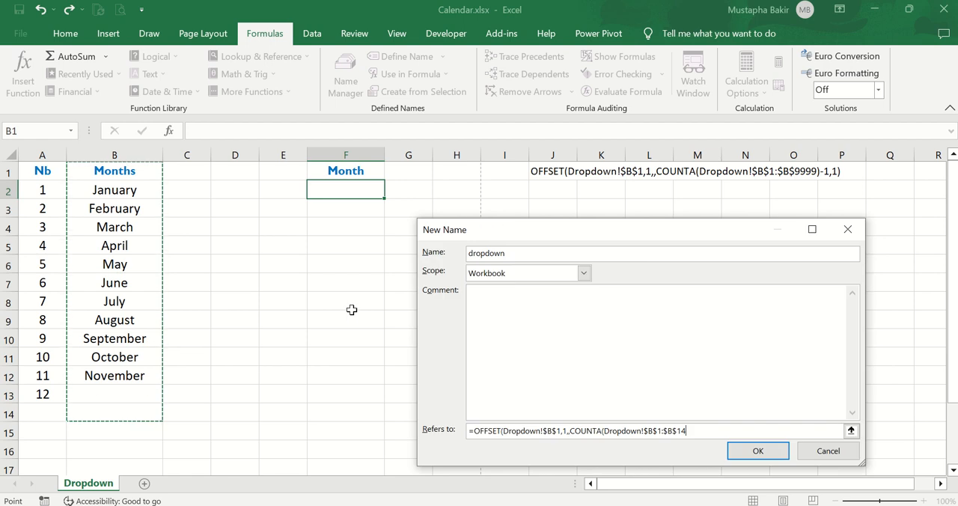
{"action": "left_click", "coordinate": [698, 430]}
{"action": "key", "text": "BackSpace"}
{"action": "key", "text": "BackSpace"}
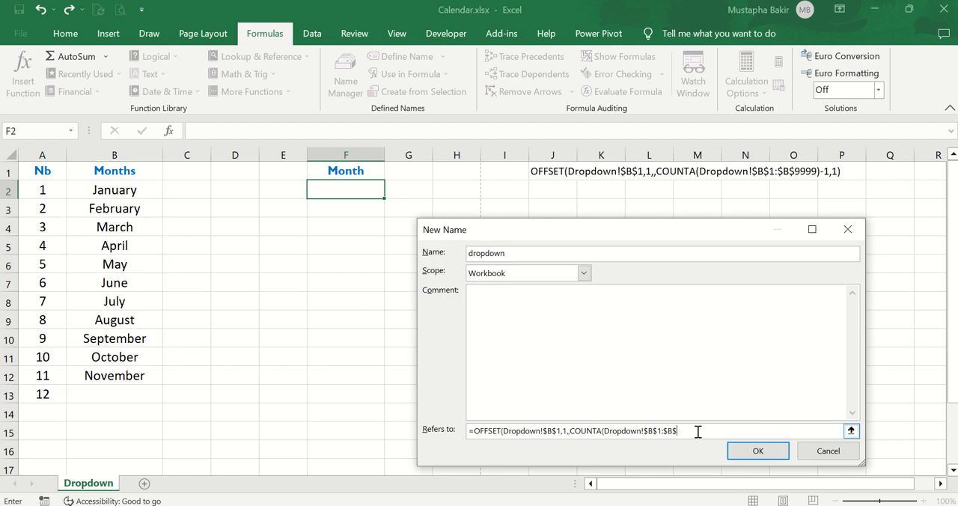
{"action": "type", "text": "9999"}
{"action": "type", "text": ")"}
Finish the formula with -1,1), save the defined name and close the Name Manager.
{"action": "type", "text": "-1,1"}
{"action": "left_click", "coordinate": [758, 451]}
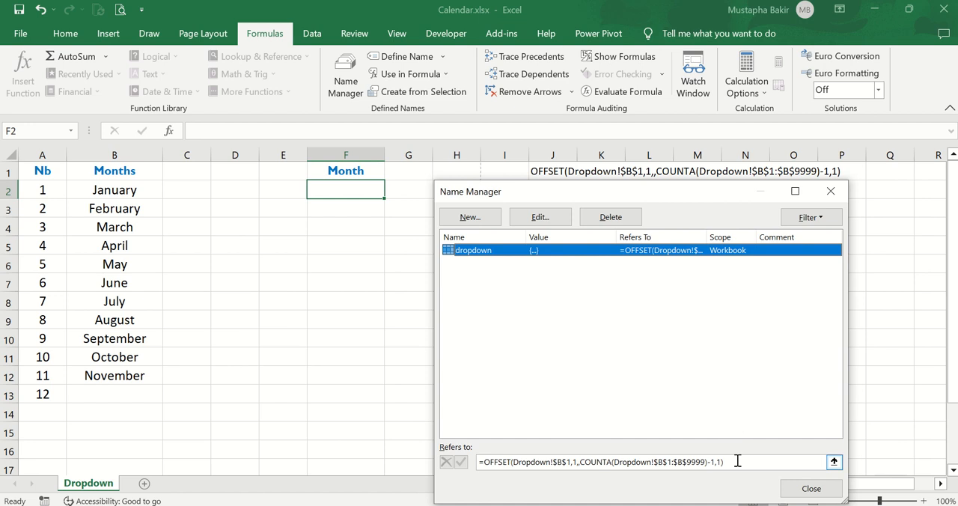
{"action": "left_click", "coordinate": [812, 491]}
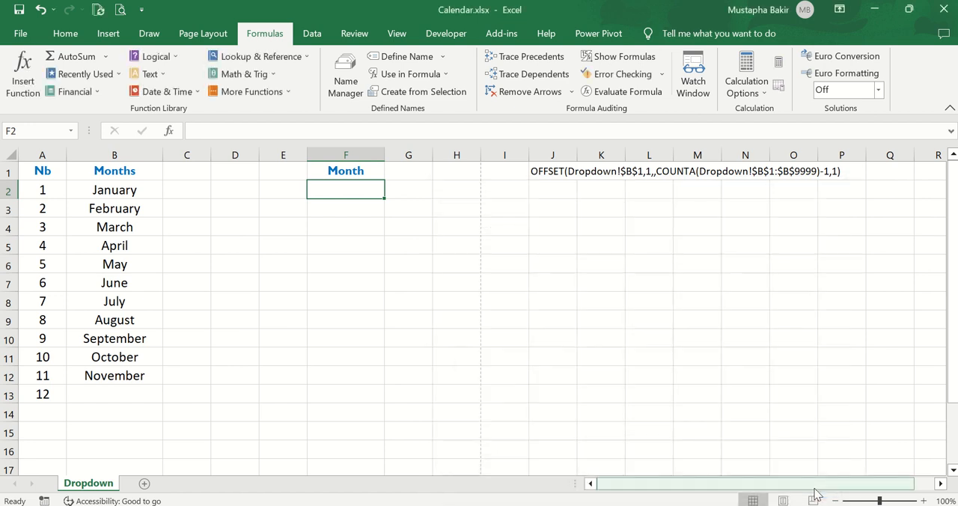
Start a data validation rule on cell F2 that allows values from a List.
{"action": "left_click", "coordinate": [491, 268]}
{"action": "left_click", "coordinate": [372, 189]}
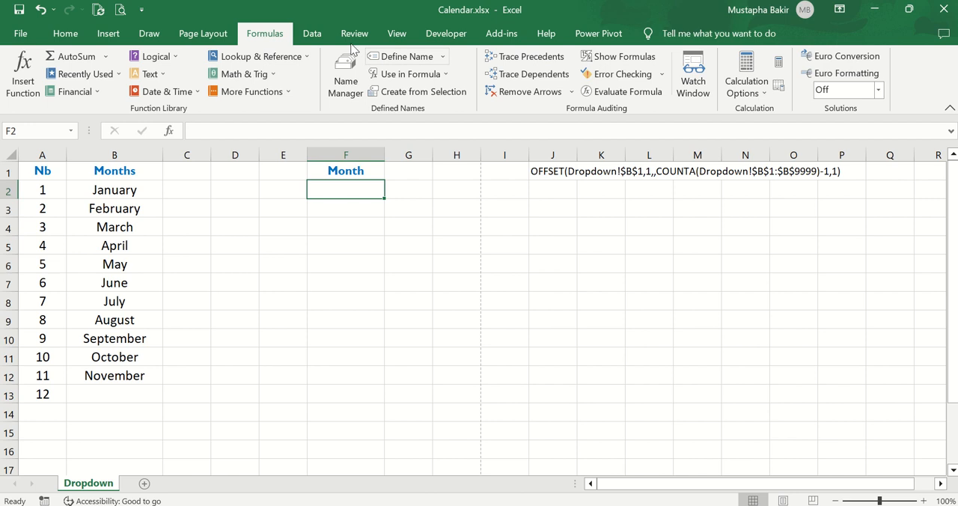
{"action": "left_click", "coordinate": [312, 35]}
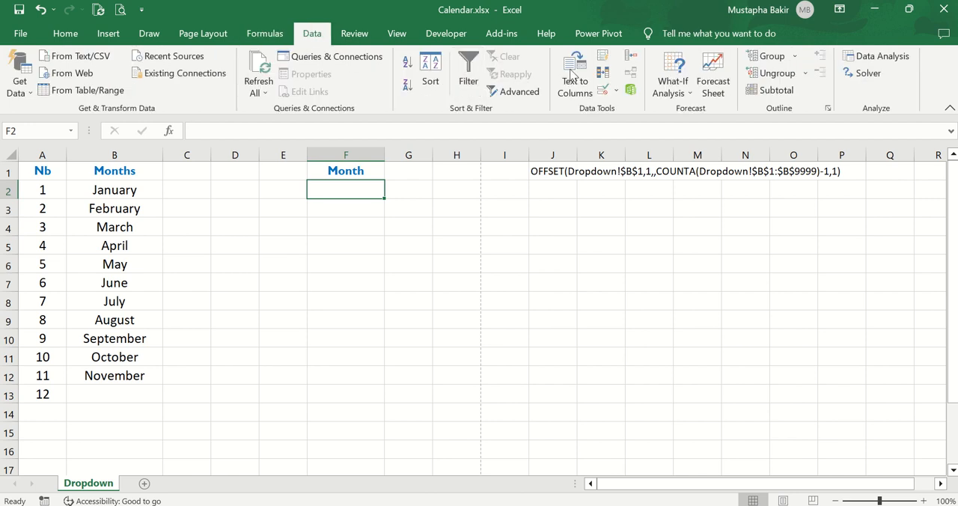
{"action": "left_click", "coordinate": [617, 91]}
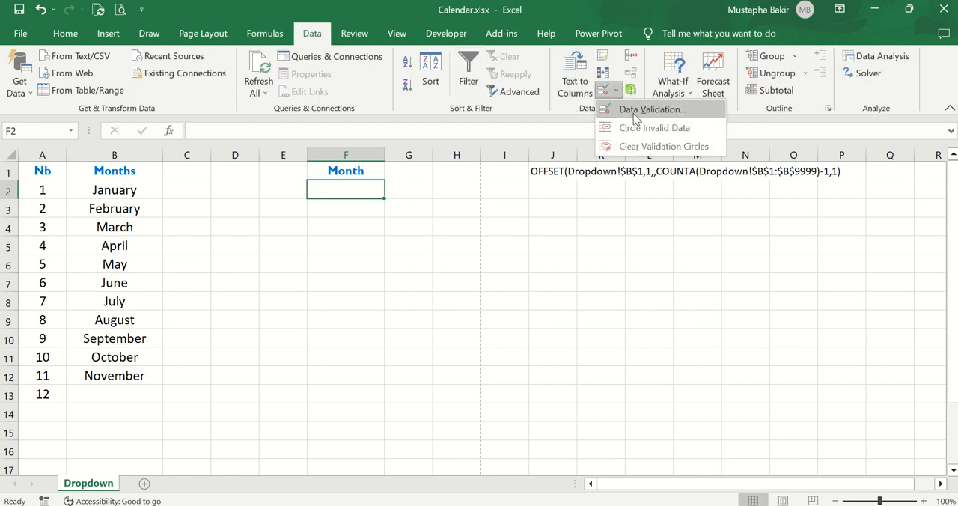
{"action": "left_click", "coordinate": [636, 110]}
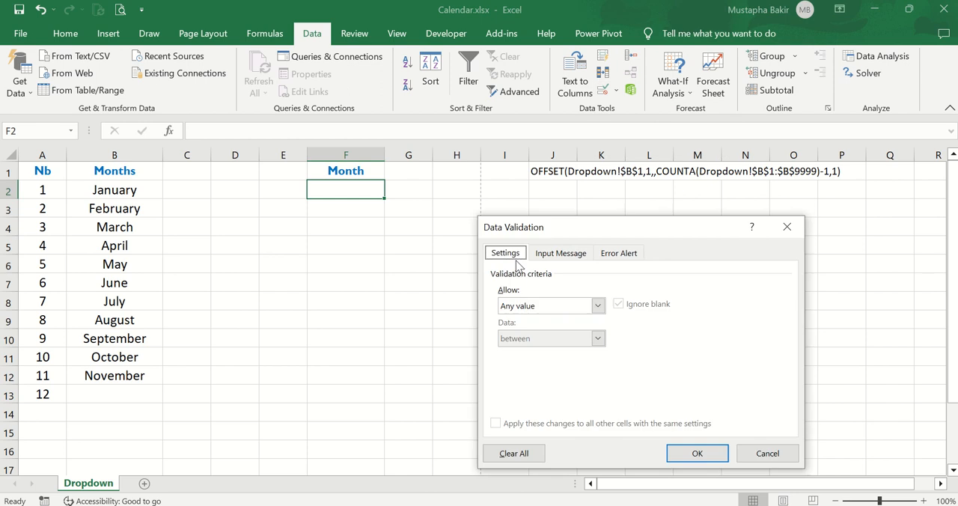
{"action": "left_click", "coordinate": [557, 309]}
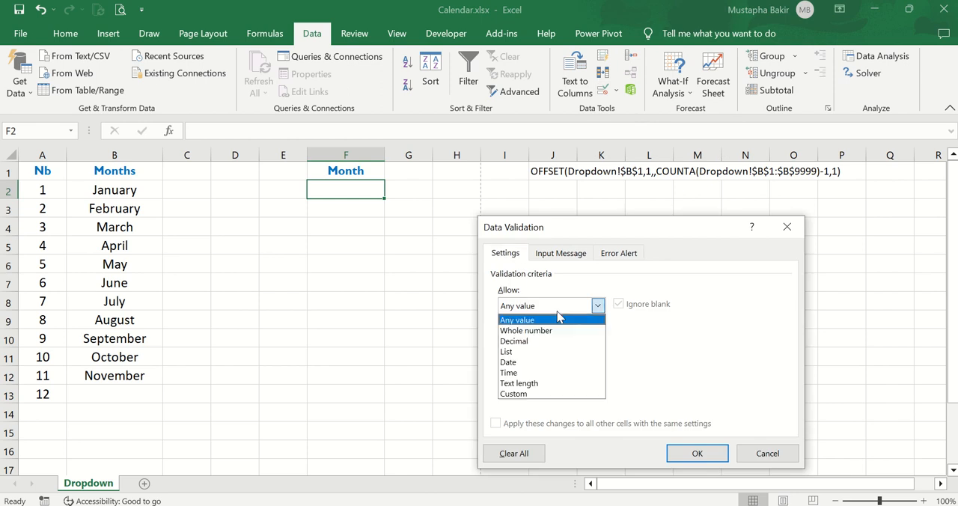
{"action": "left_click", "coordinate": [542, 351]}
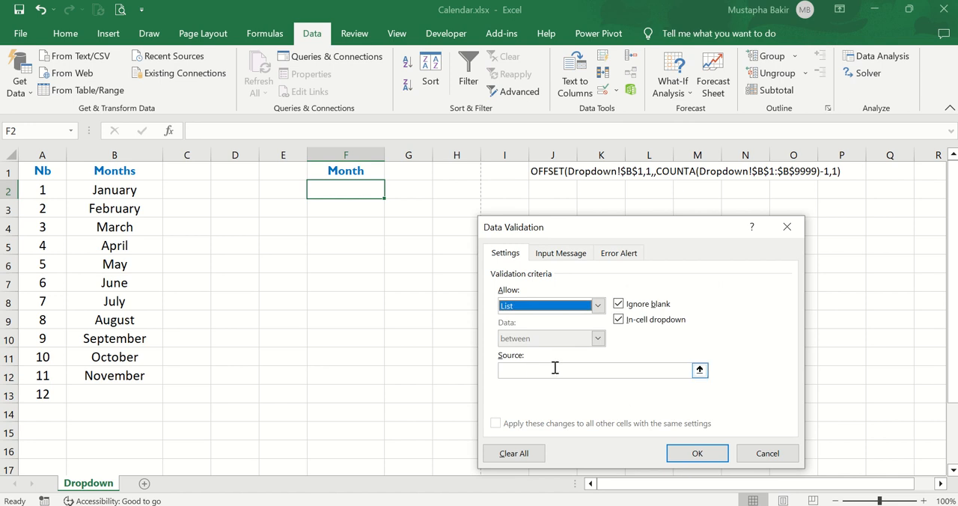
Set the list source to =dropdown and apply the validation to F2.
{"action": "left_click", "coordinate": [555, 368]}
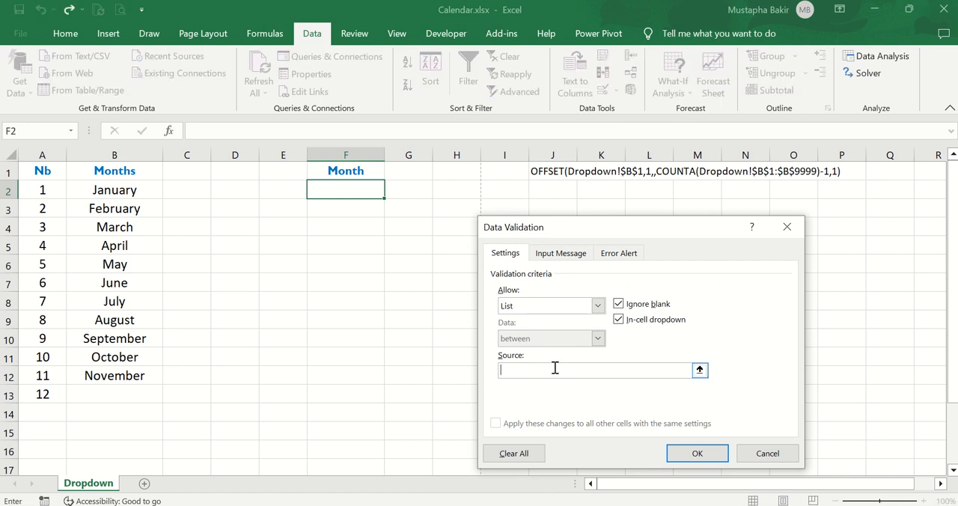
{"action": "type", "text": "=dropdown"}
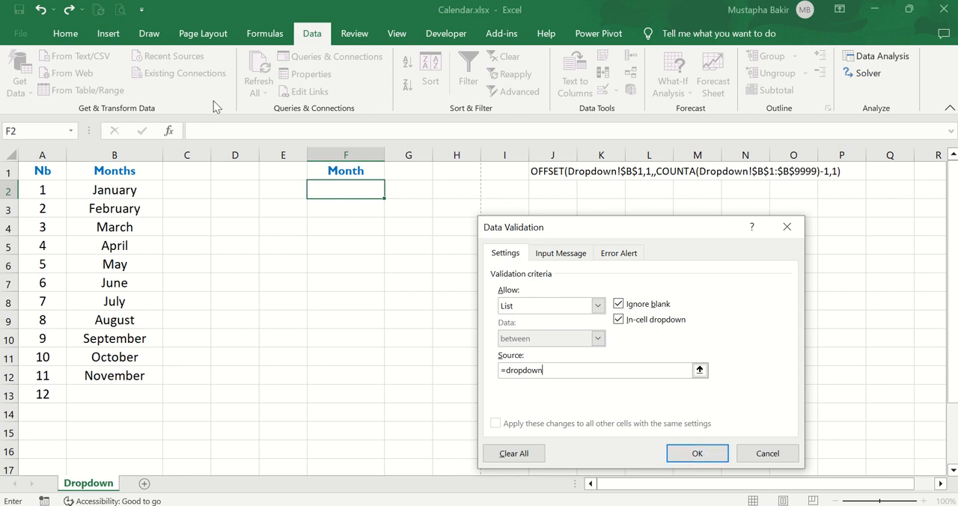
{"action": "left_click", "coordinate": [275, 35]}
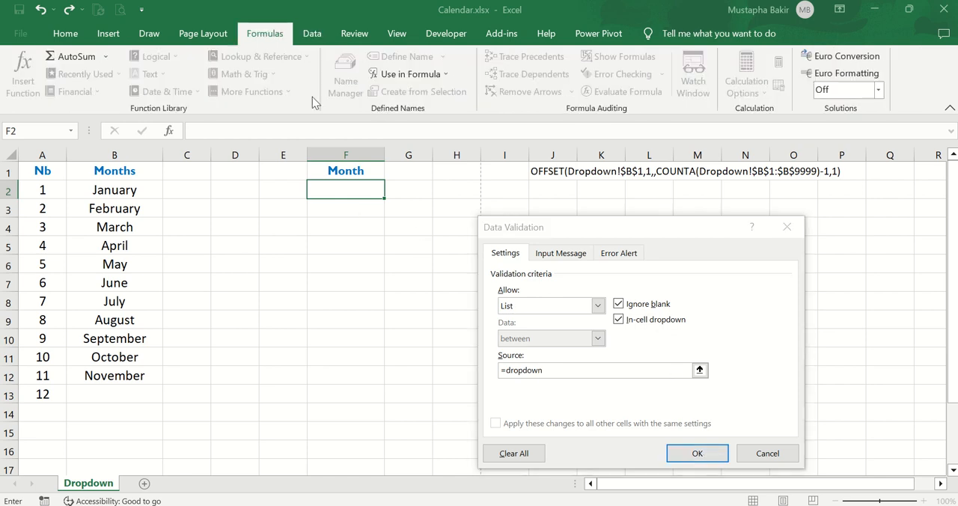
{"action": "left_click", "coordinate": [696, 454]}
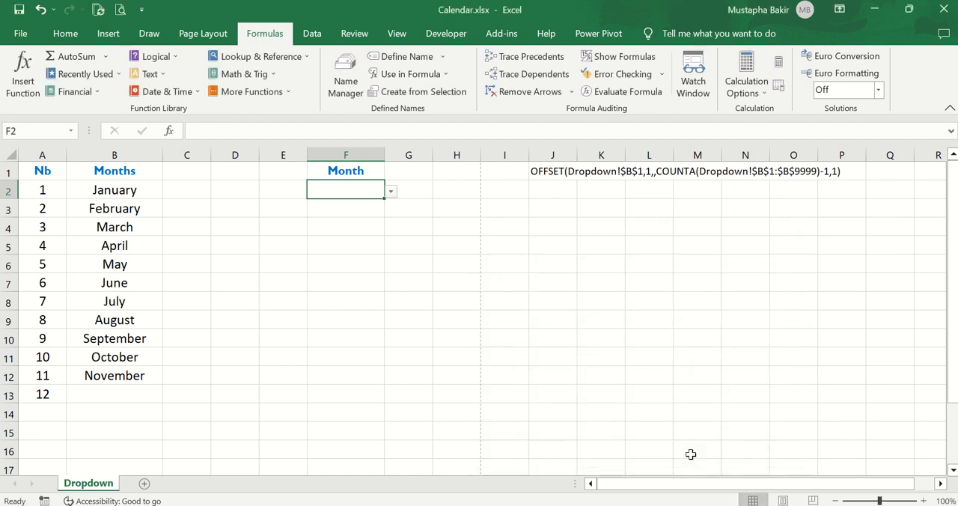
Look through the dropdown list in F2 down to its last month and close it unselected.
{"action": "left_click", "coordinate": [452, 223]}
{"action": "left_click", "coordinate": [370, 190]}
{"action": "left_click", "coordinate": [390, 193]}
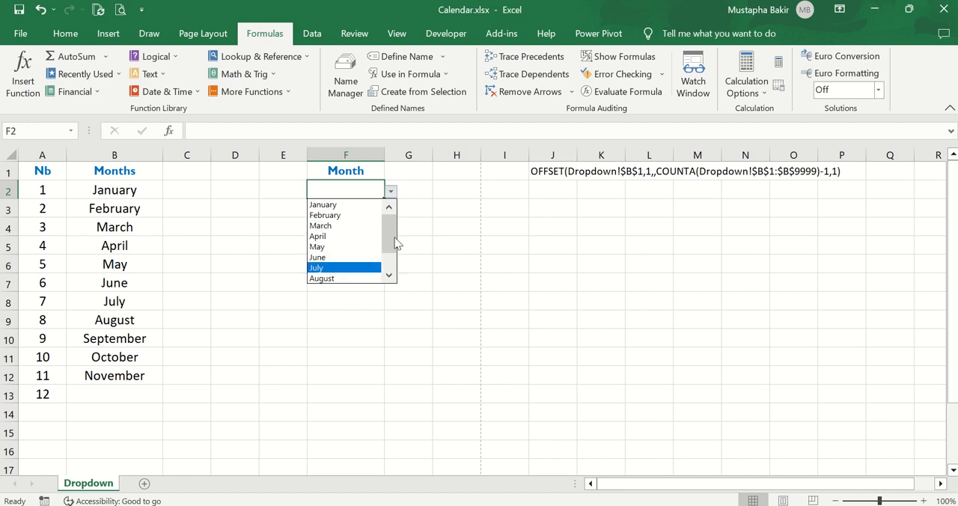
{"action": "left_click", "coordinate": [390, 274]}
{"action": "left_click", "coordinate": [390, 274]}
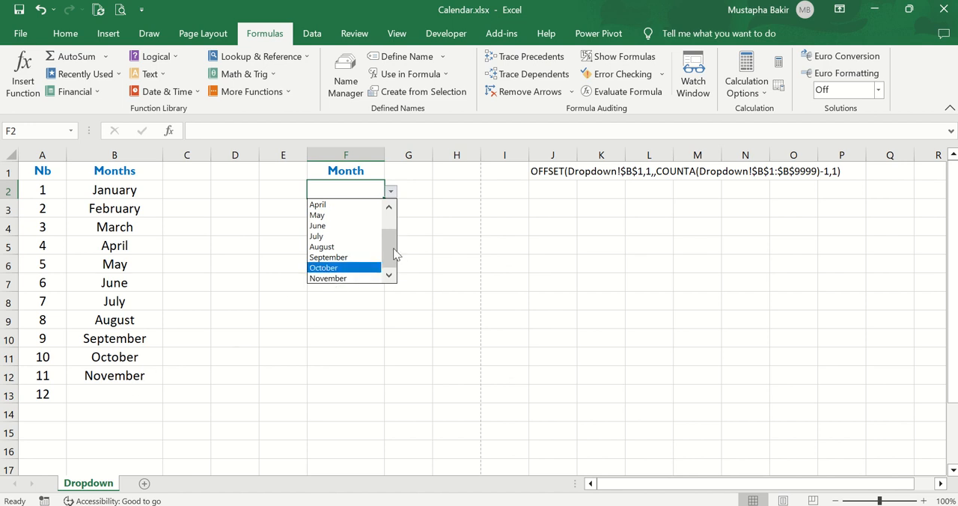
{"action": "left_click", "coordinate": [315, 337]}
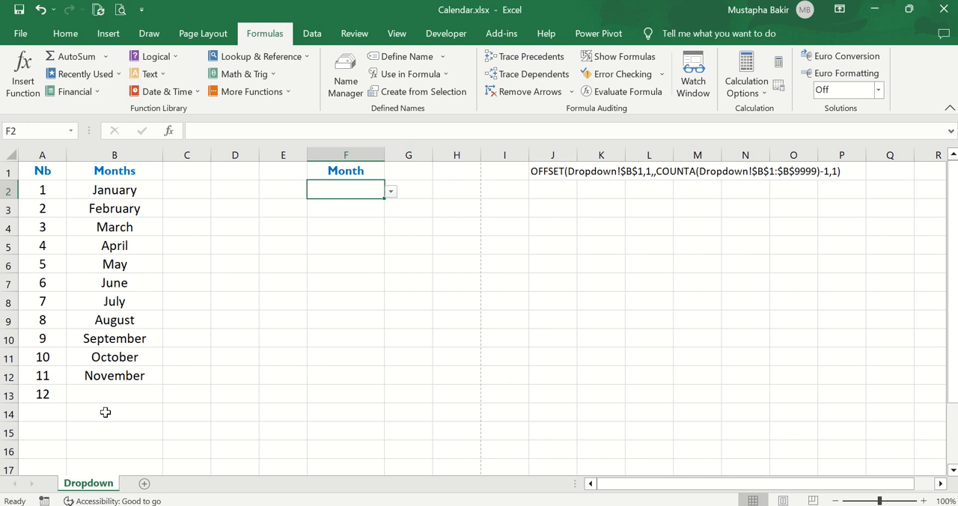
Enter December in cell B13, beside number 12 in the Months column.
{"action": "left_click", "coordinate": [127, 395]}
{"action": "type", "text": "D"}
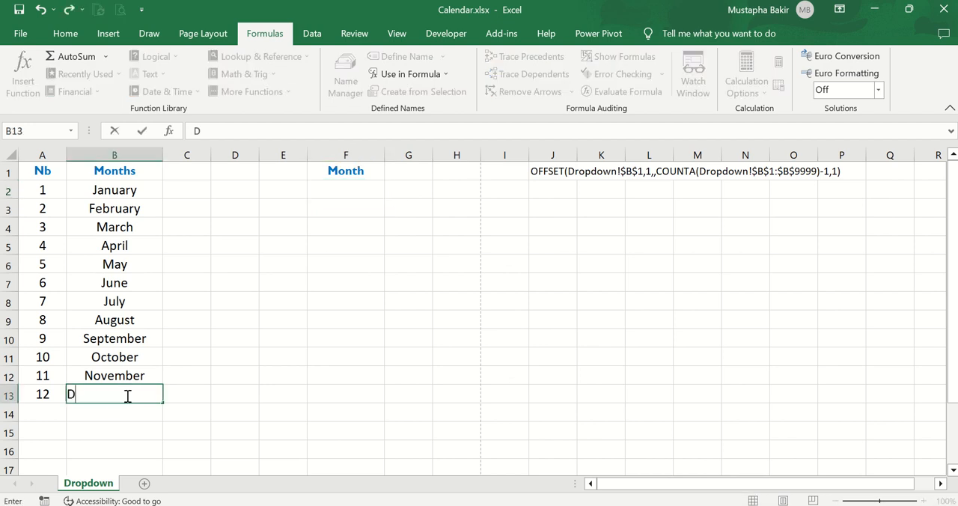
{"action": "type", "text": "ecember"}
{"action": "left_click", "coordinate": [243, 351]}
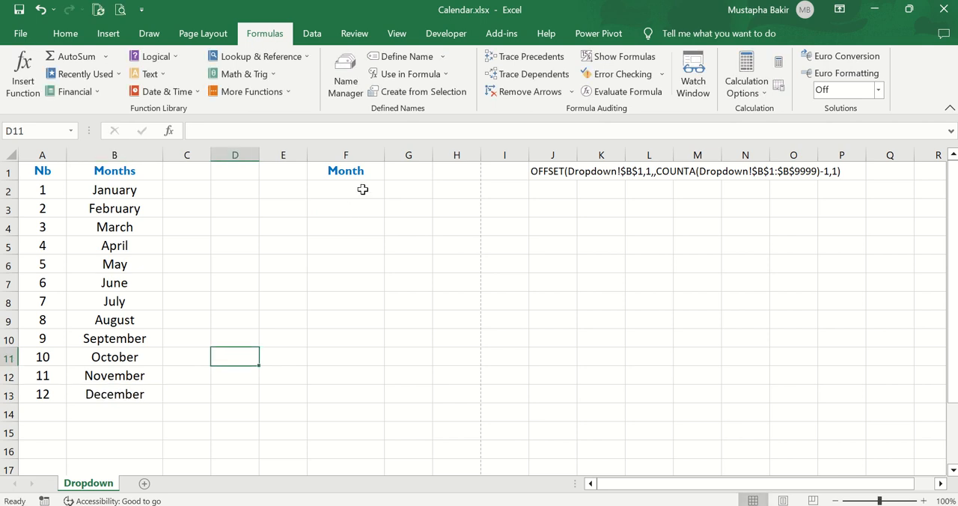
Check the end of the dropdown list in F2 for December without choosing a month.
{"action": "left_click", "coordinate": [364, 189]}
{"action": "left_click", "coordinate": [392, 192]}
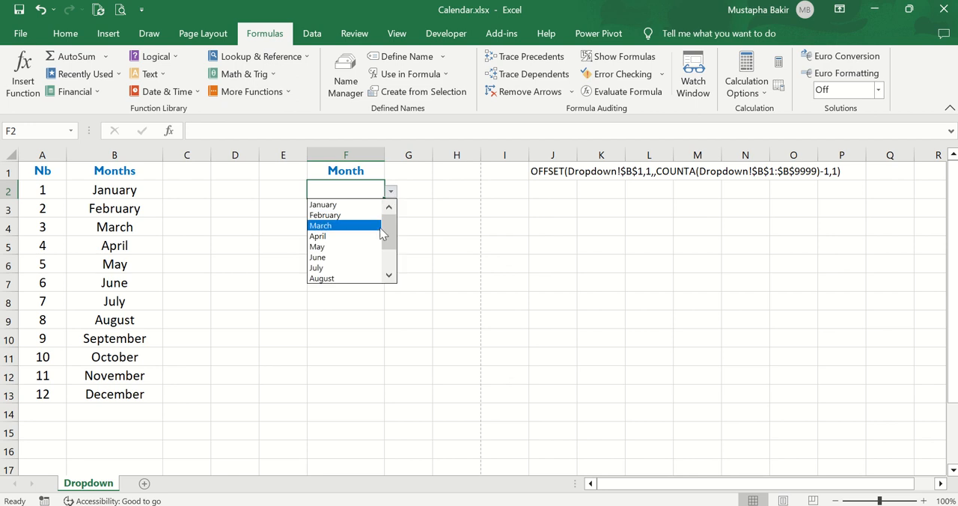
{"action": "left_click_drag", "start_coordinate": [389, 236], "coordinate": [389, 273]}
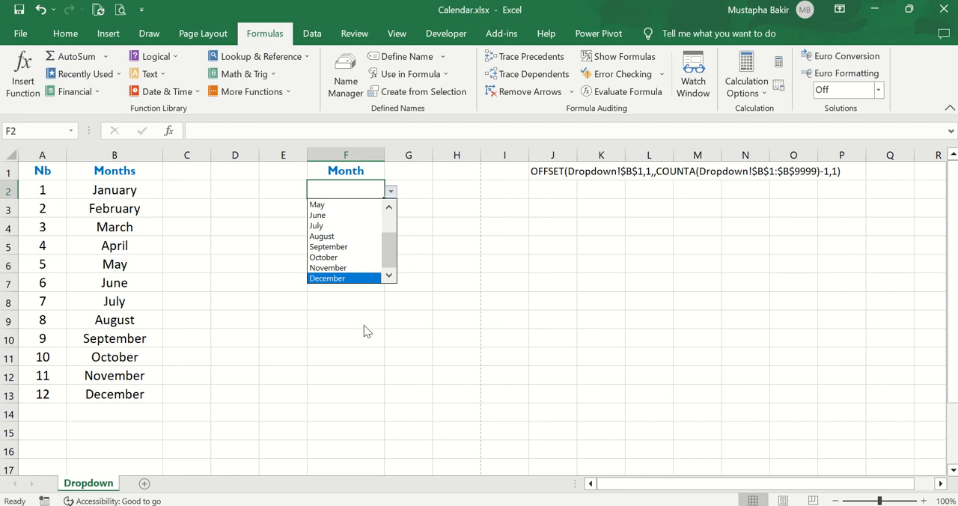
{"action": "key", "text": "Escape"}
Clear December from B13 and November from B12.
{"action": "left_click", "coordinate": [124, 408]}
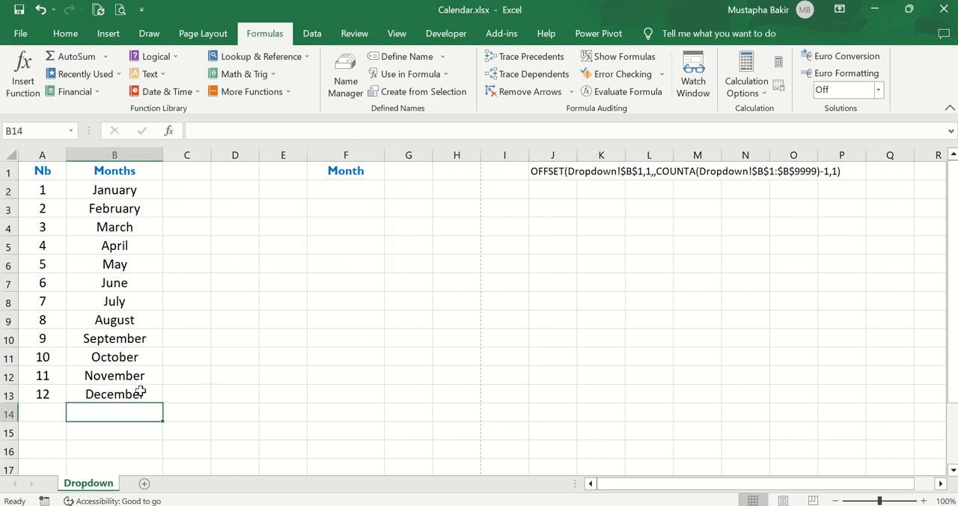
{"action": "left_click", "coordinate": [140, 393]}
{"action": "key", "text": "Delete"}
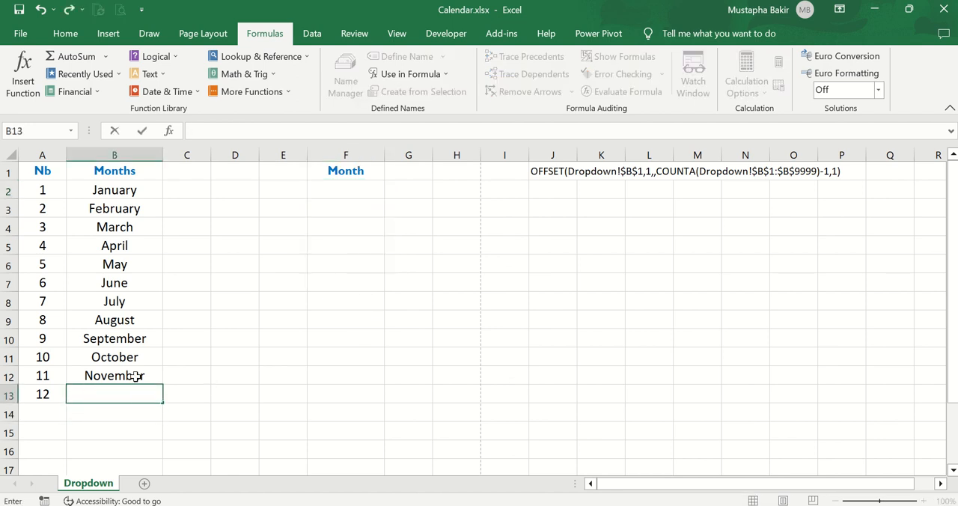
{"action": "left_click", "coordinate": [139, 375]}
{"action": "key", "text": "Delete"}
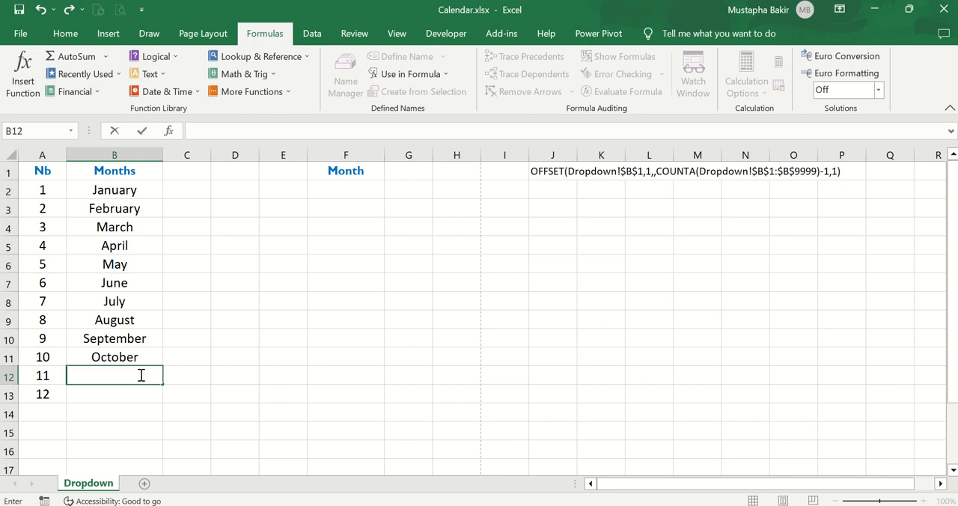
{"action": "left_click", "coordinate": [246, 325]}
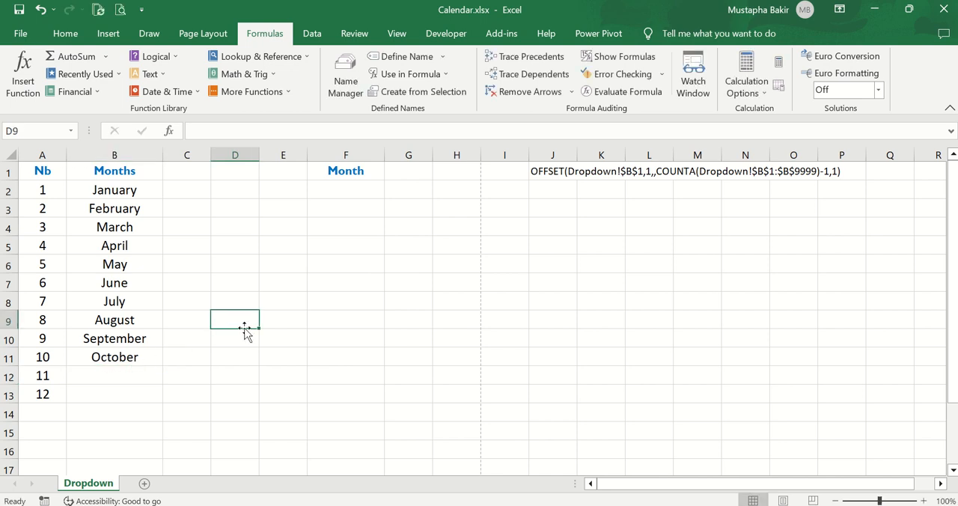
Check the end of the dropdown list in F2 against the shortened Months column, and close it without choosing a month.
{"action": "left_click", "coordinate": [366, 187]}
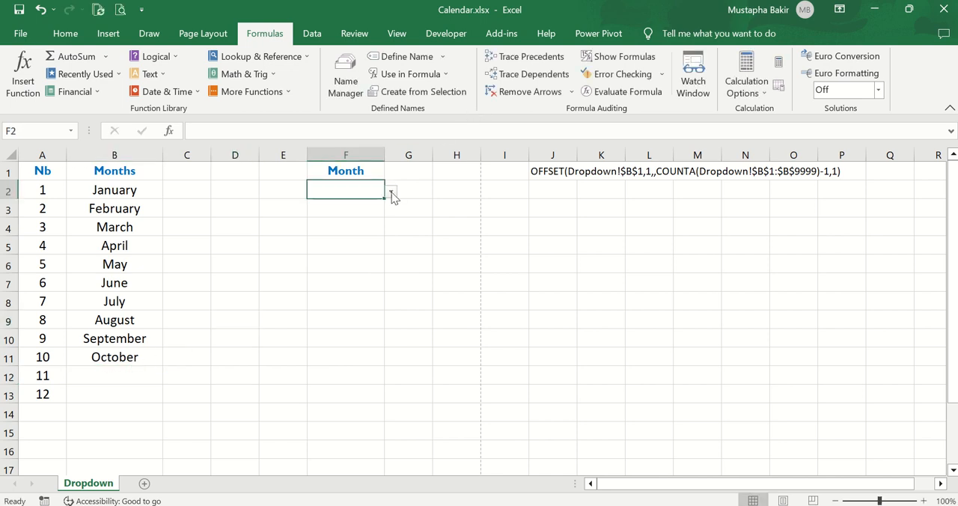
{"action": "left_click", "coordinate": [391, 191]}
{"action": "left_click_drag", "start_coordinate": [391, 235], "coordinate": [393, 282]}
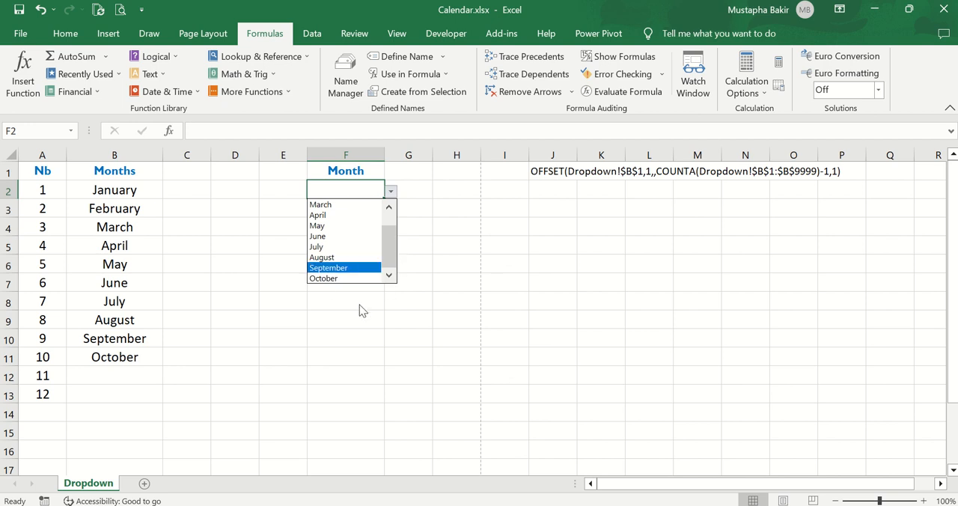
{"action": "key", "text": "Escape"}
{"action": "left_click", "coordinate": [123, 378]}
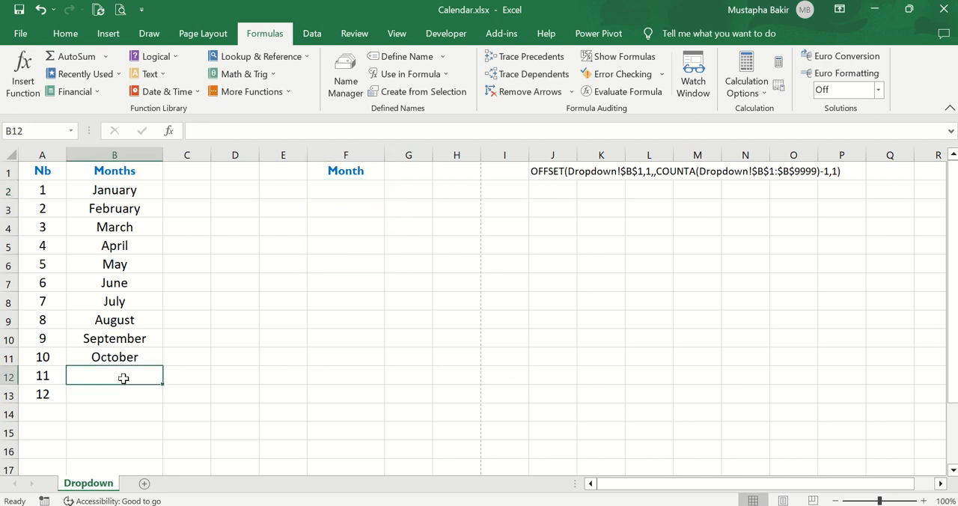
Copy the format of dropdown cell F2 onto cells F3 to F11 with Format Painter.
{"action": "left_click", "coordinate": [327, 287]}
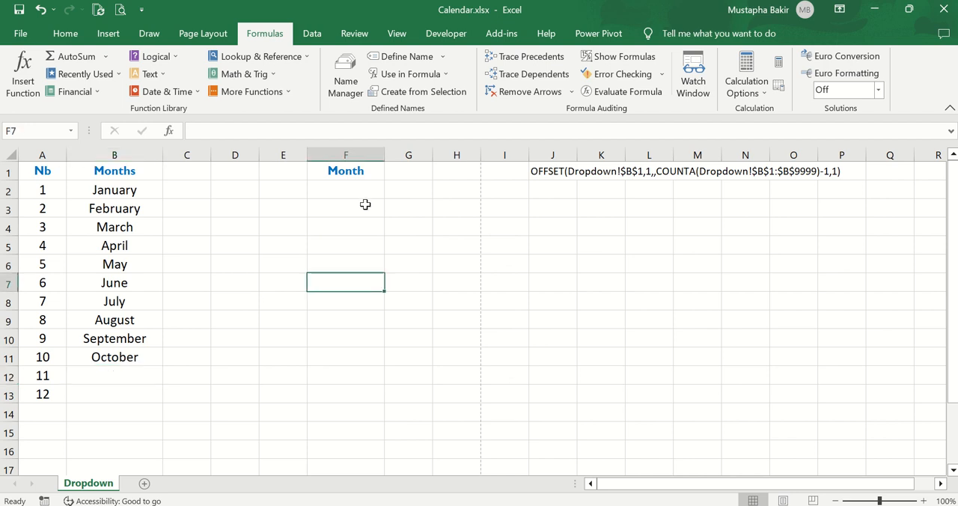
{"action": "left_click", "coordinate": [337, 204]}
{"action": "left_click", "coordinate": [366, 186]}
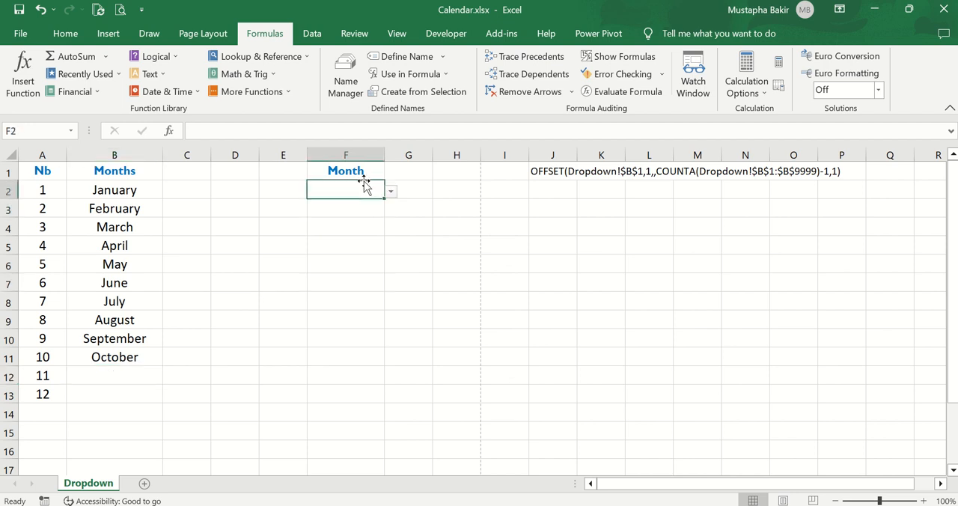
{"action": "left_click", "coordinate": [64, 34]}
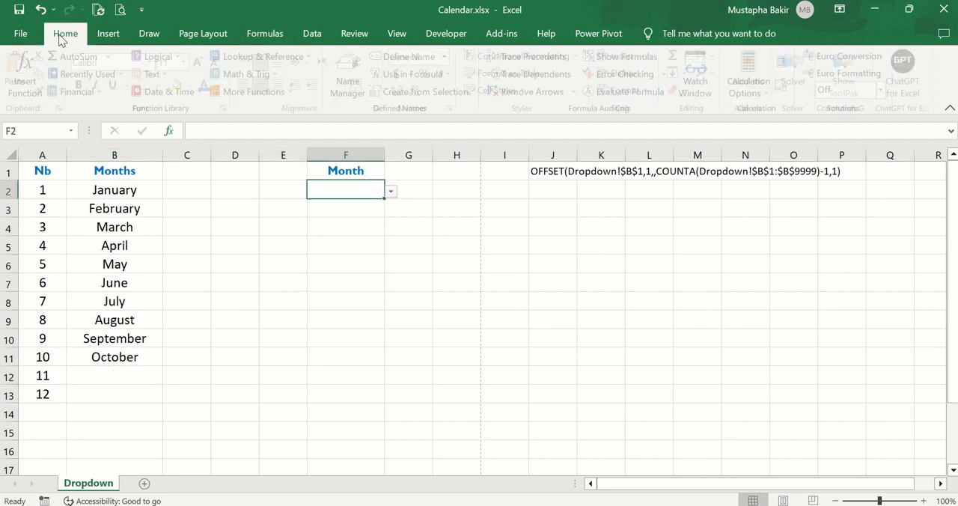
{"action": "left_click", "coordinate": [44, 93]}
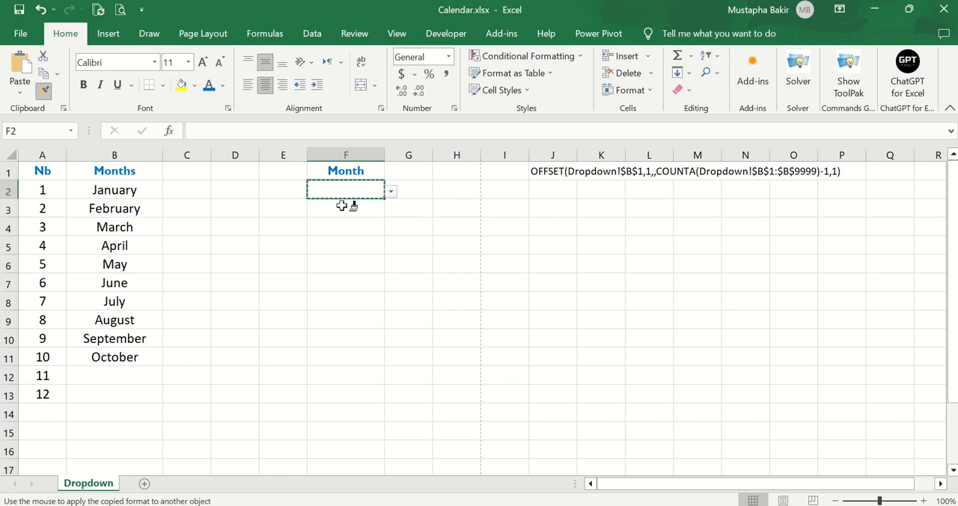
{"action": "left_click_drag", "start_coordinate": [342, 206], "coordinate": [347, 353]}
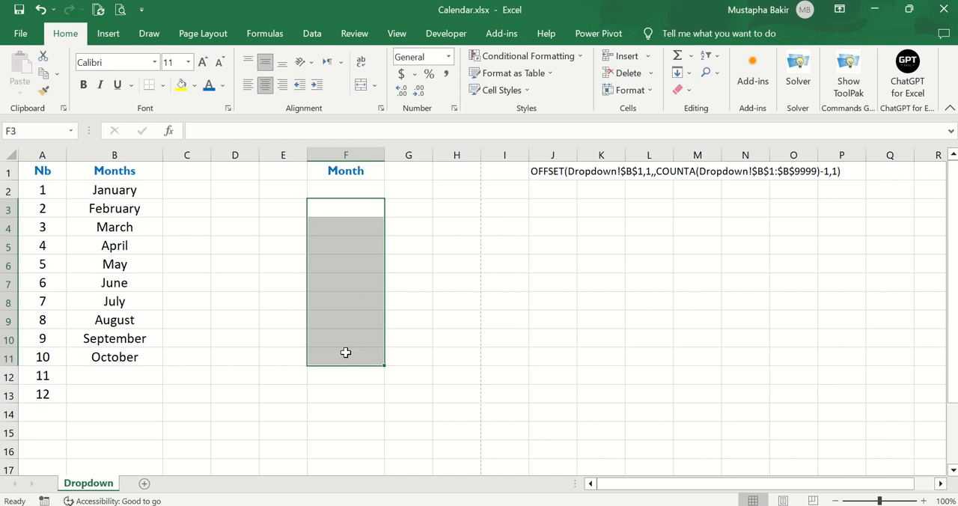
Choose January from the dropdown list in cell F2.
{"action": "left_click", "coordinate": [380, 193]}
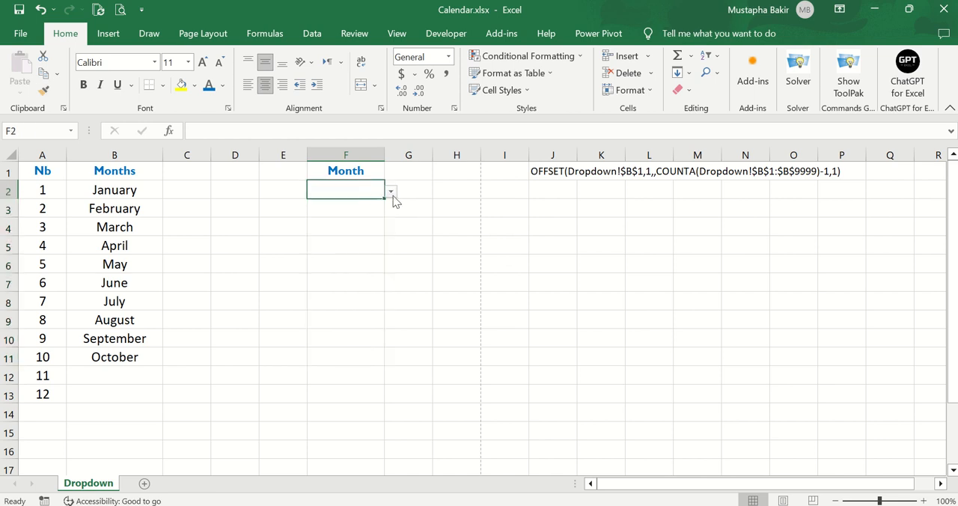
{"action": "left_click", "coordinate": [390, 192]}
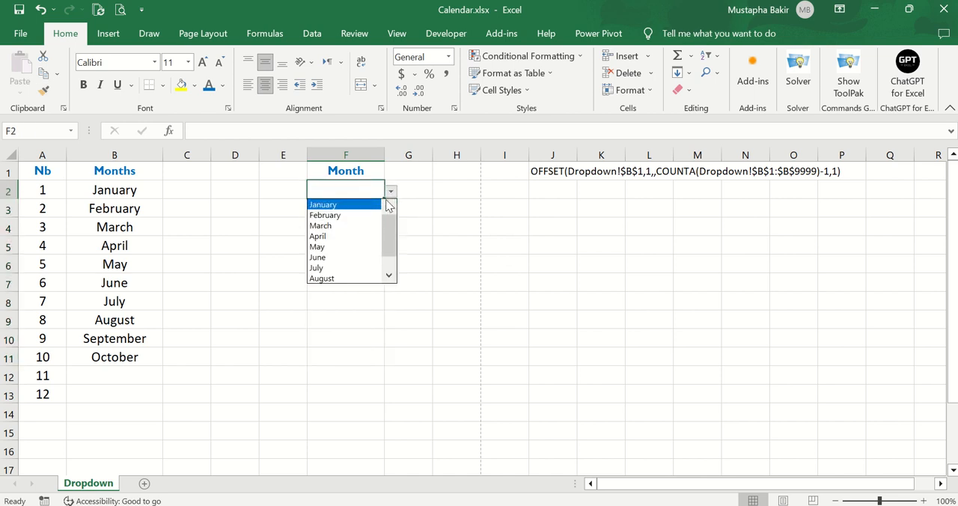
{"action": "left_click", "coordinate": [348, 204]}
Autofill the month and its dropdown from F2 down through F11.
{"action": "left_click", "coordinate": [382, 209]}
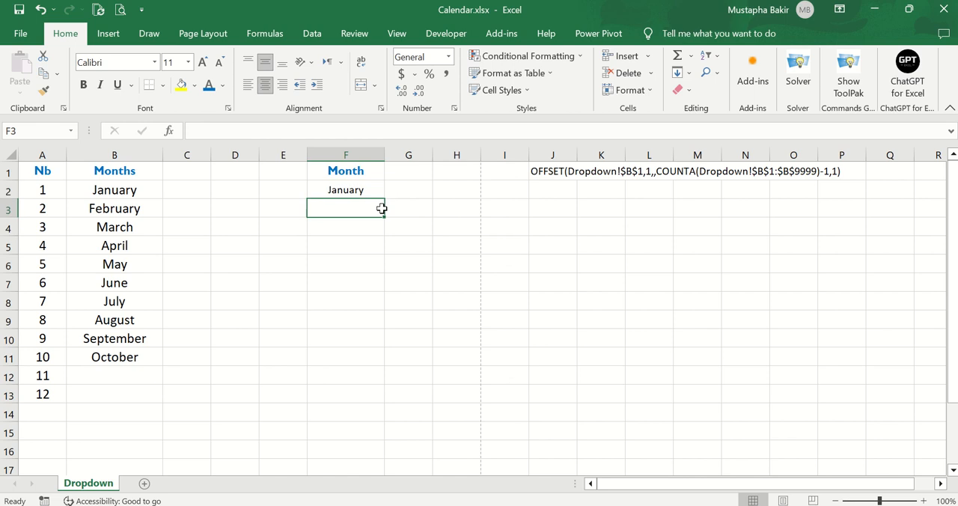
{"action": "left_click", "coordinate": [360, 188]}
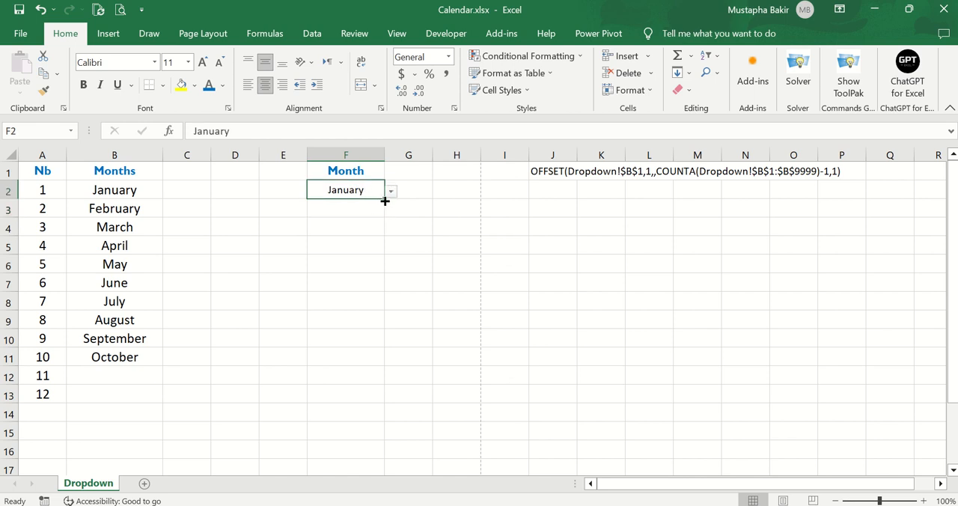
{"action": "left_click_drag", "start_coordinate": [385, 200], "coordinate": [372, 367]}
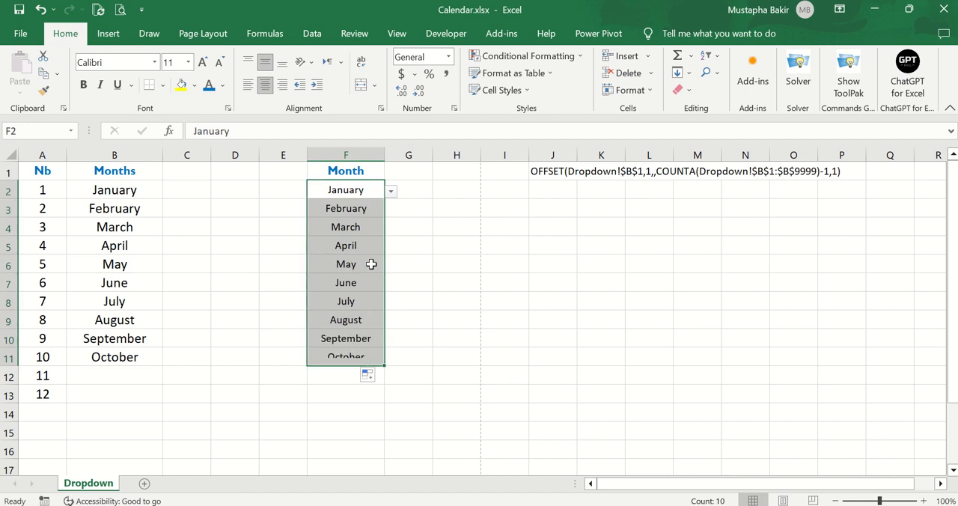
Inspect the dropdown lists in cells F3, F4, F5 and F6 one after another, keeping each cell's month.
{"action": "left_click", "coordinate": [360, 210]}
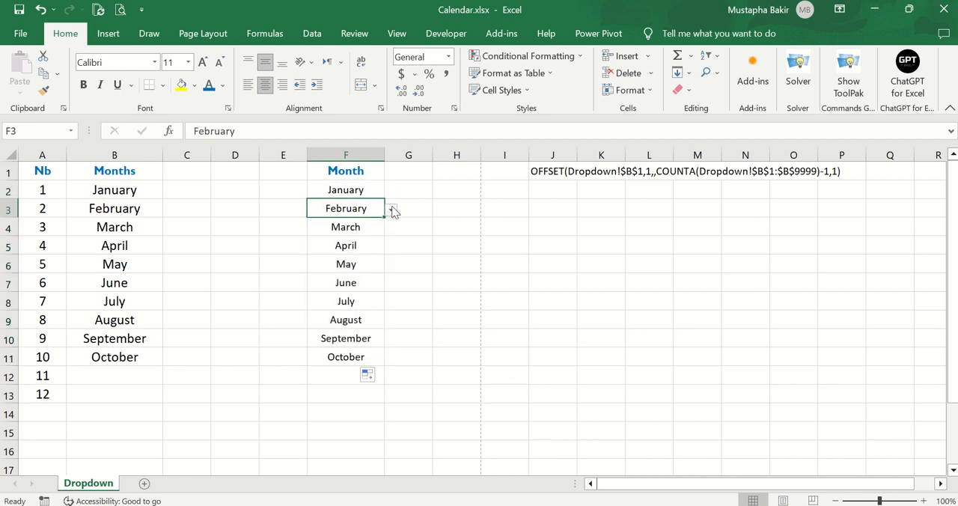
{"action": "left_click", "coordinate": [392, 211]}
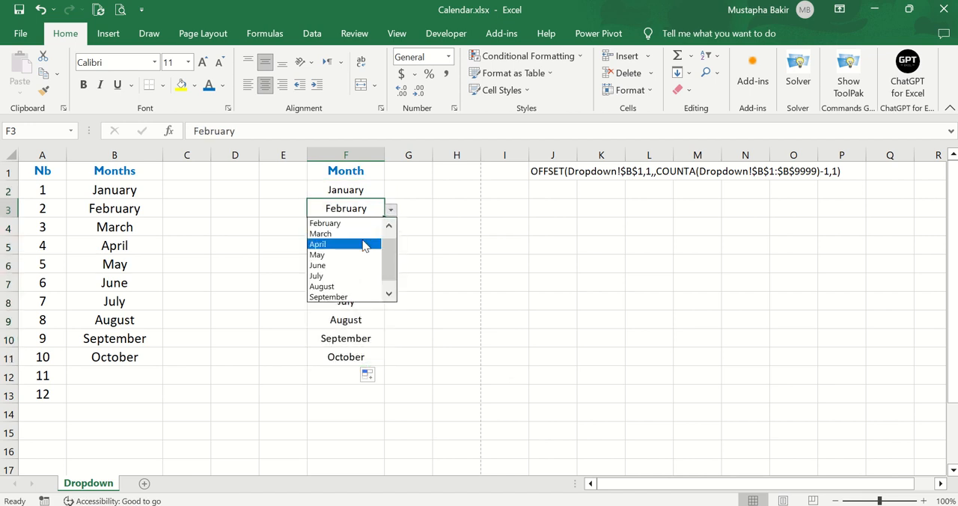
{"action": "left_click", "coordinate": [420, 215]}
{"action": "left_click", "coordinate": [375, 226]}
{"action": "left_click", "coordinate": [391, 229]}
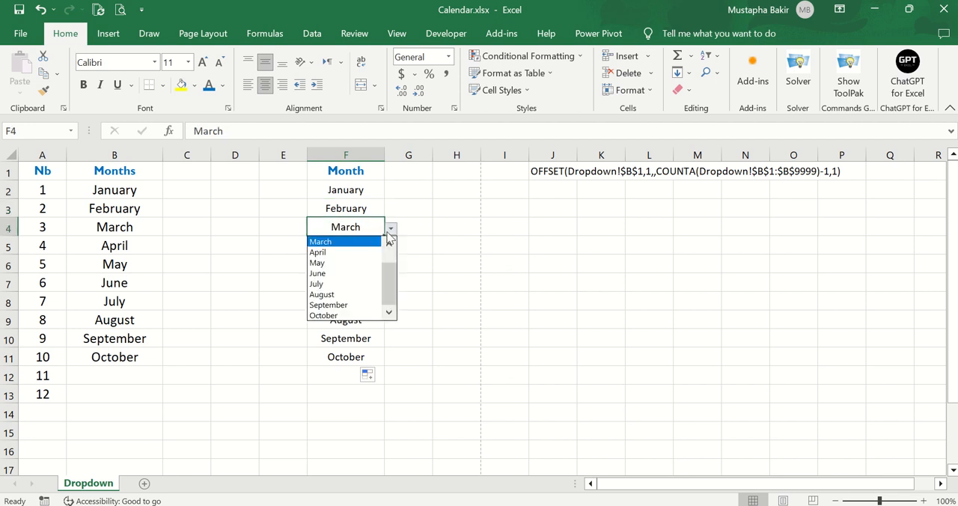
{"action": "left_click", "coordinate": [432, 246]}
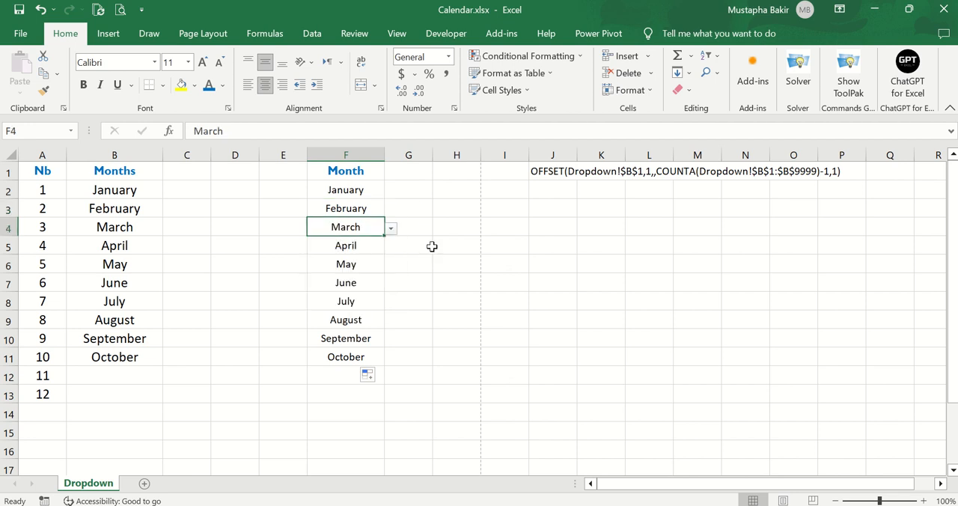
{"action": "left_click", "coordinate": [382, 254]}
{"action": "left_click", "coordinate": [391, 248]}
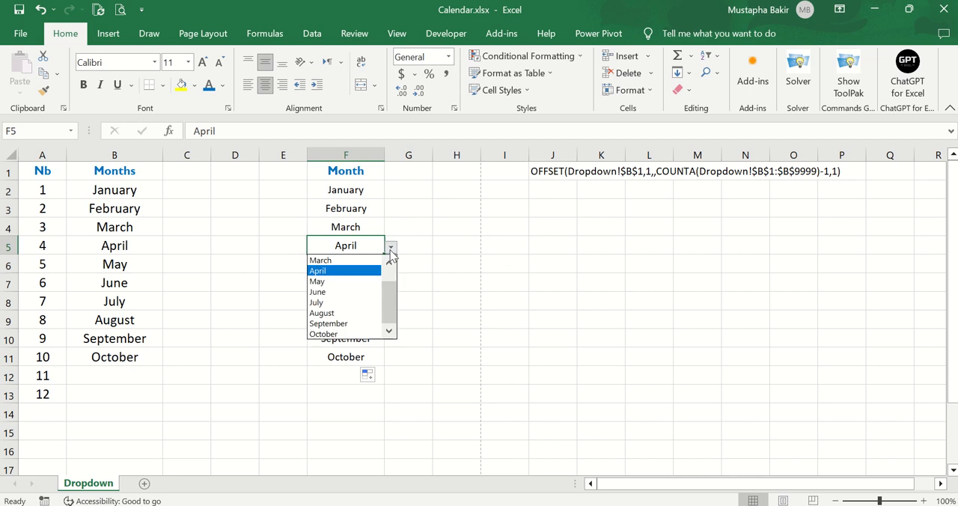
{"action": "left_click", "coordinate": [436, 290]}
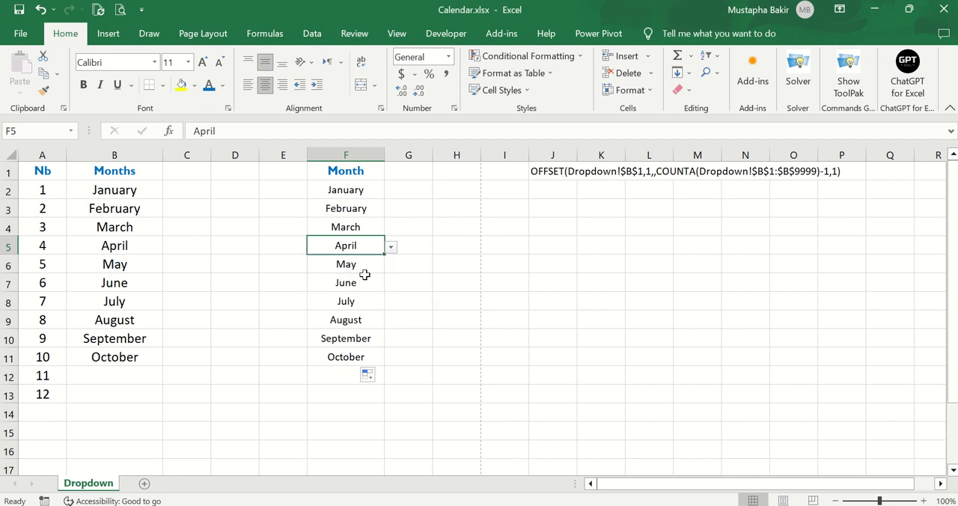
{"action": "left_click", "coordinate": [367, 270]}
{"action": "left_click", "coordinate": [391, 266]}
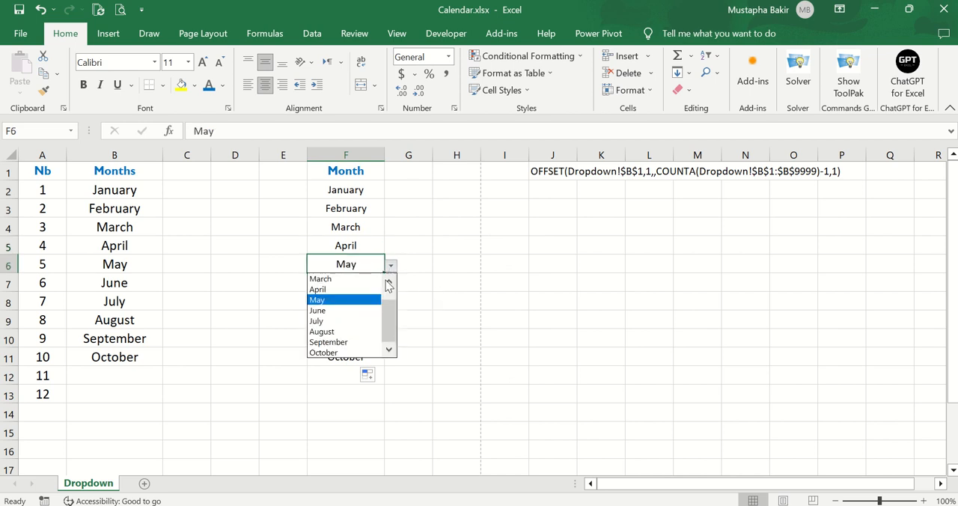
{"action": "left_click", "coordinate": [444, 283]}
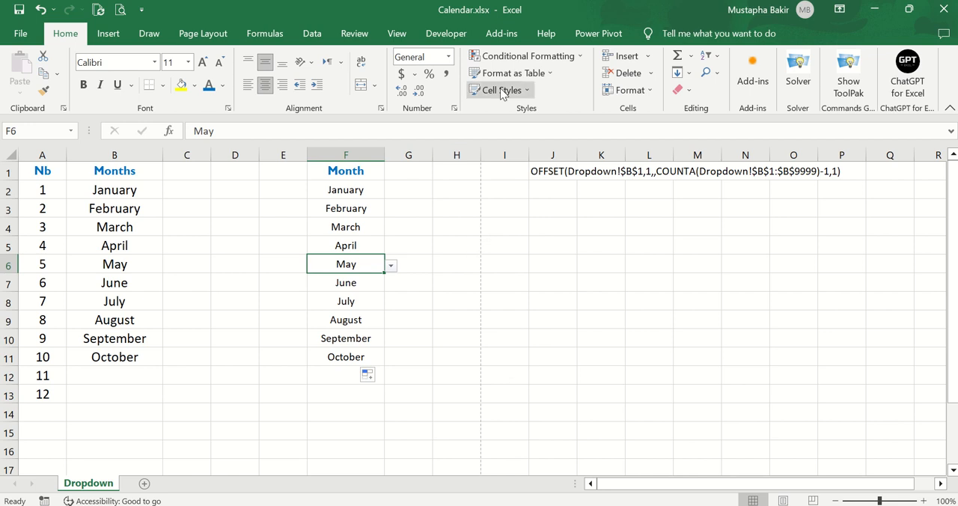
{"action": "mouse_move", "coordinate": [505, 4]}
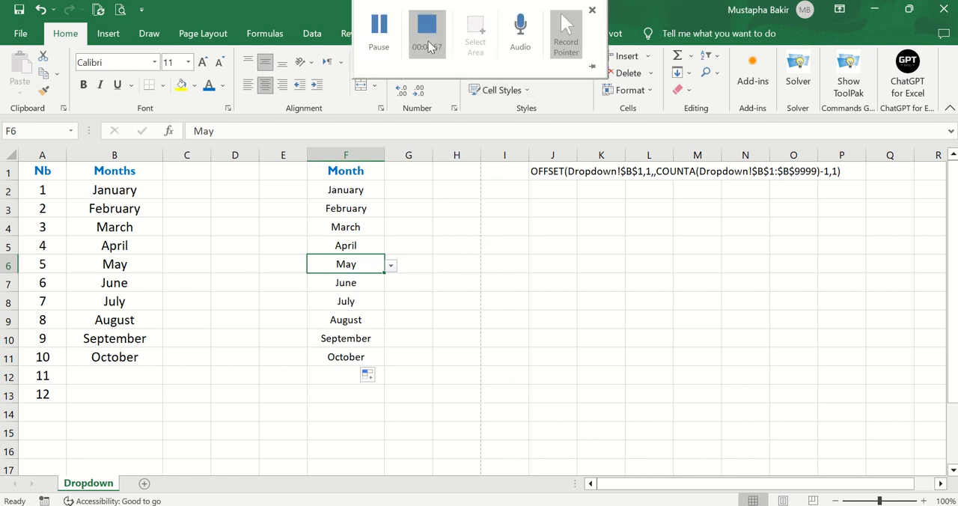